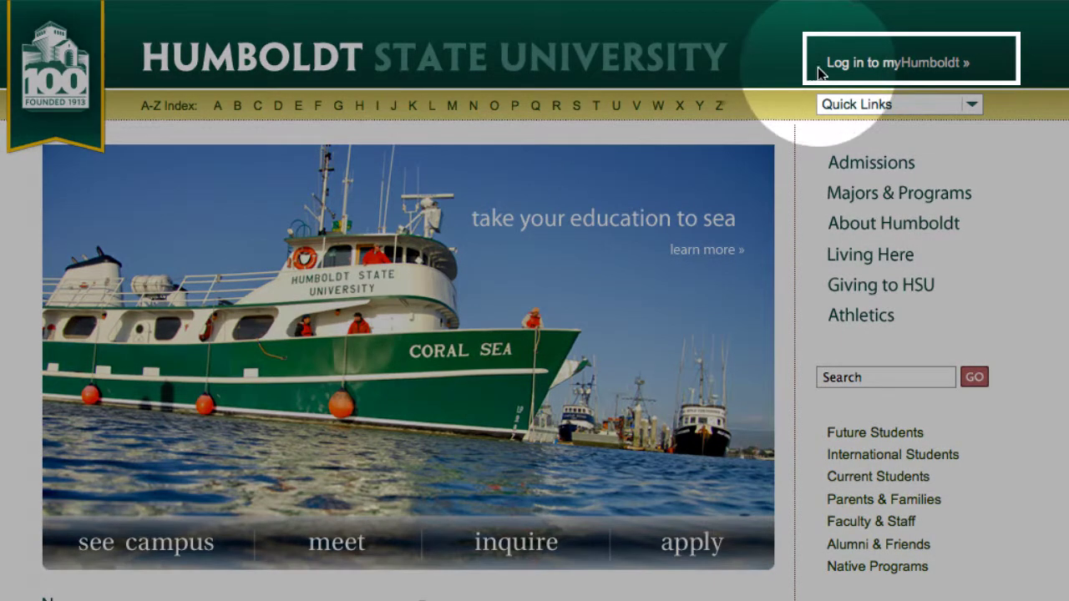
Sign in to myHumboldt with the student's HSU user name and password
left_click(846, 70)
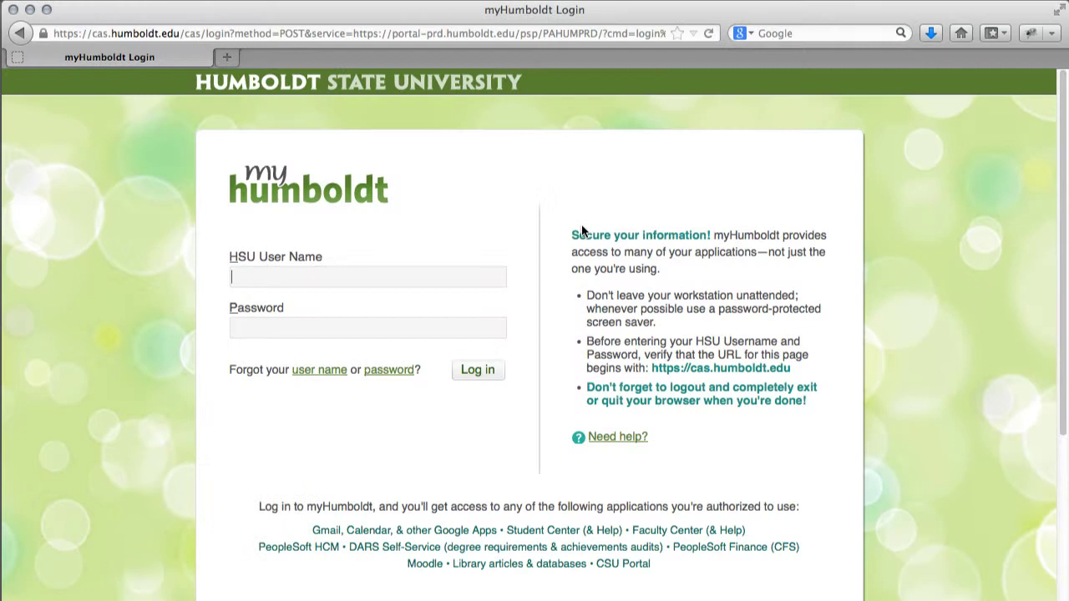
type("abc123*******")
left_click(470, 375)
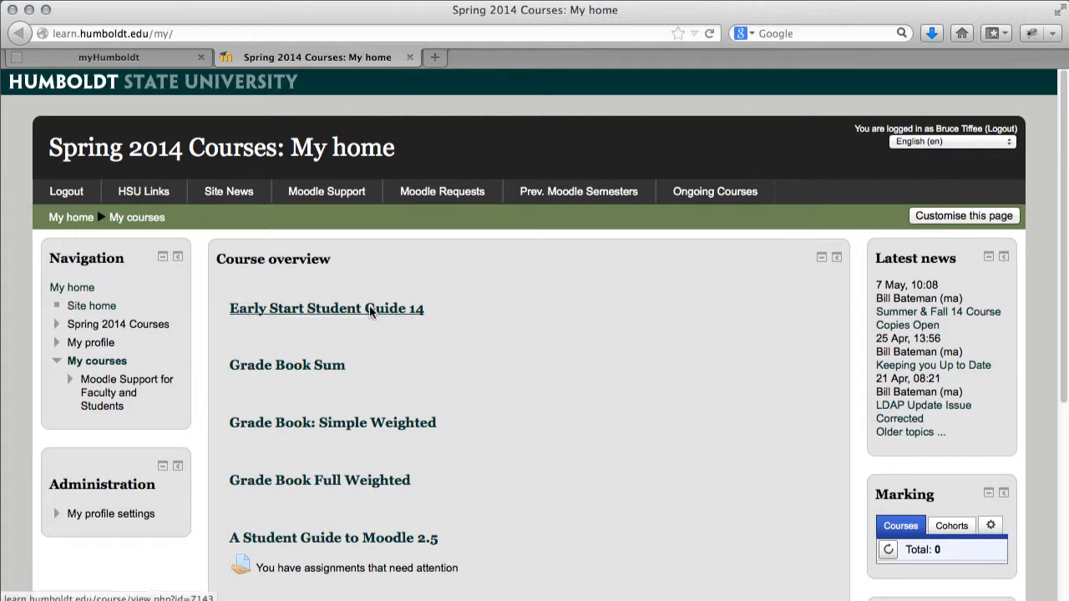
Open Early Start Student Guide 14 and look through its welcome, help, video and sample-lesson sections
left_click(371, 309)
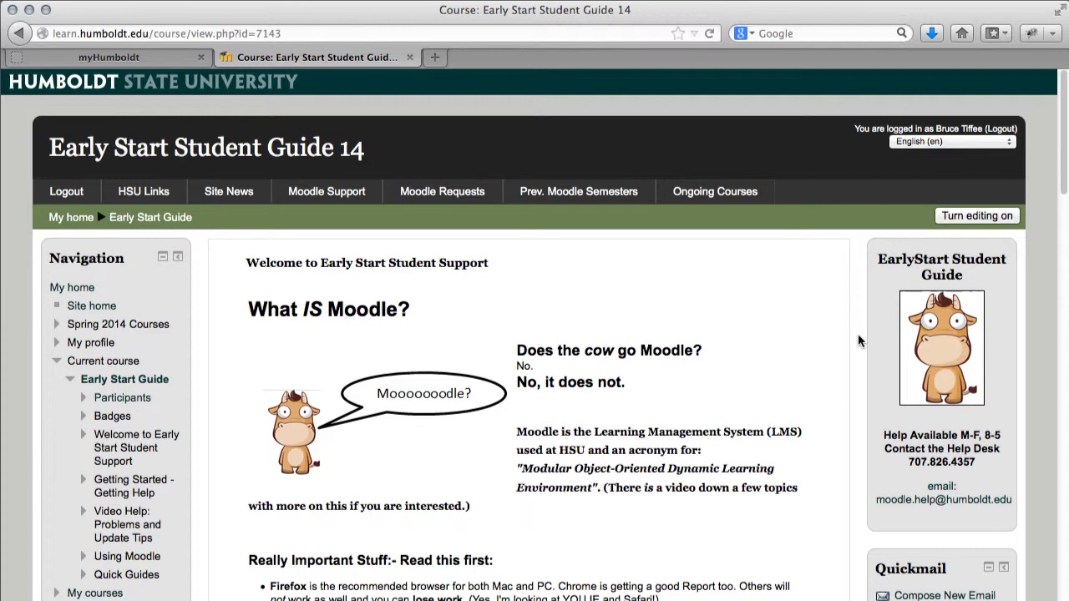
scroll(858, 341, "down", 3)
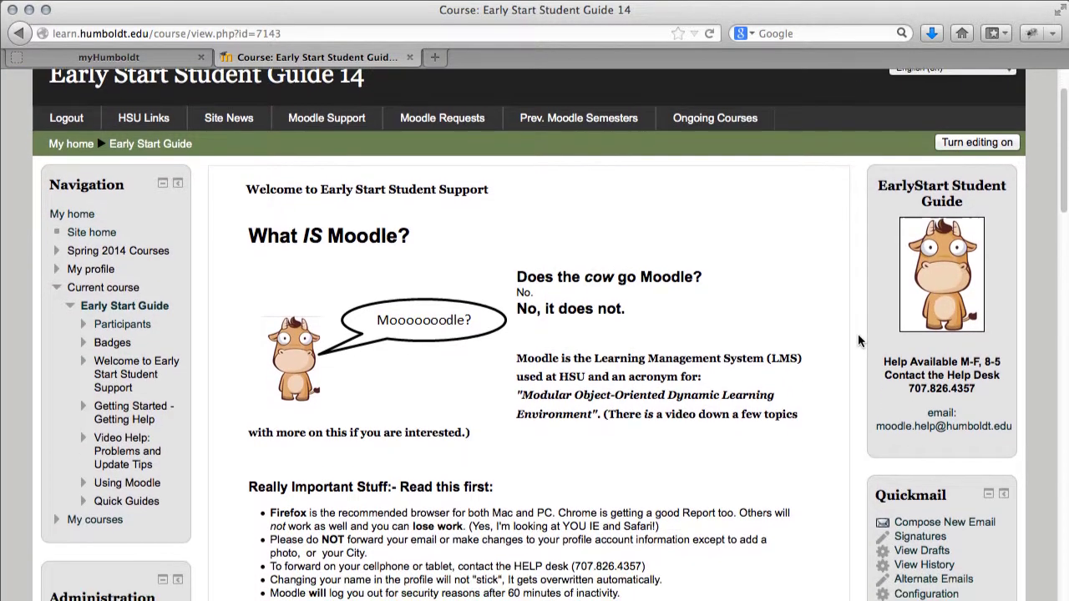
scroll(858, 340, "down", 5)
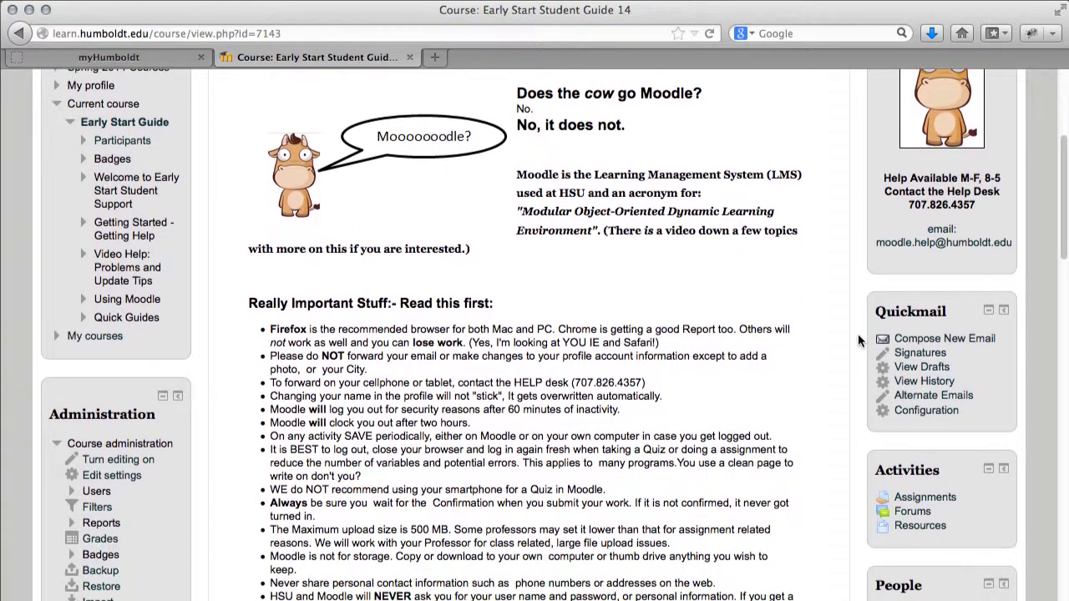
scroll(859, 340, "down", 3)
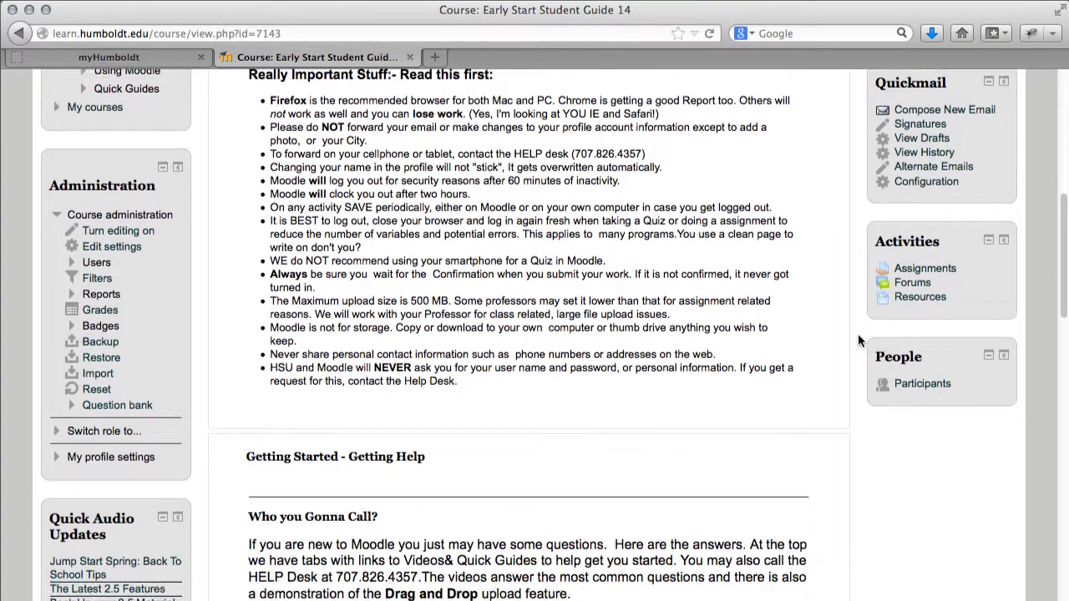
scroll(858, 341, "down", 7)
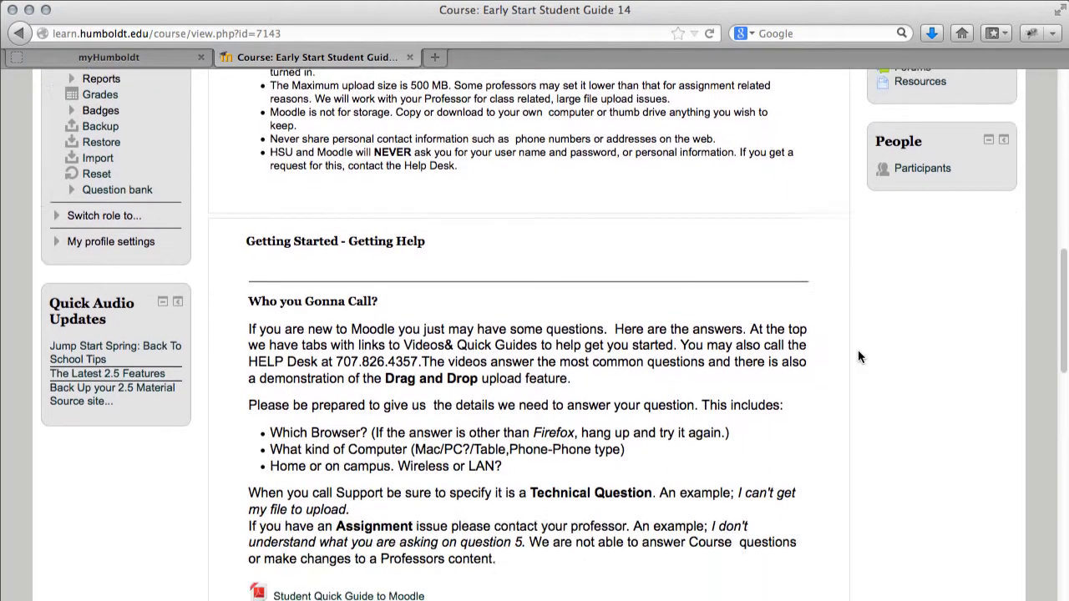
scroll(857, 358, "down", 1)
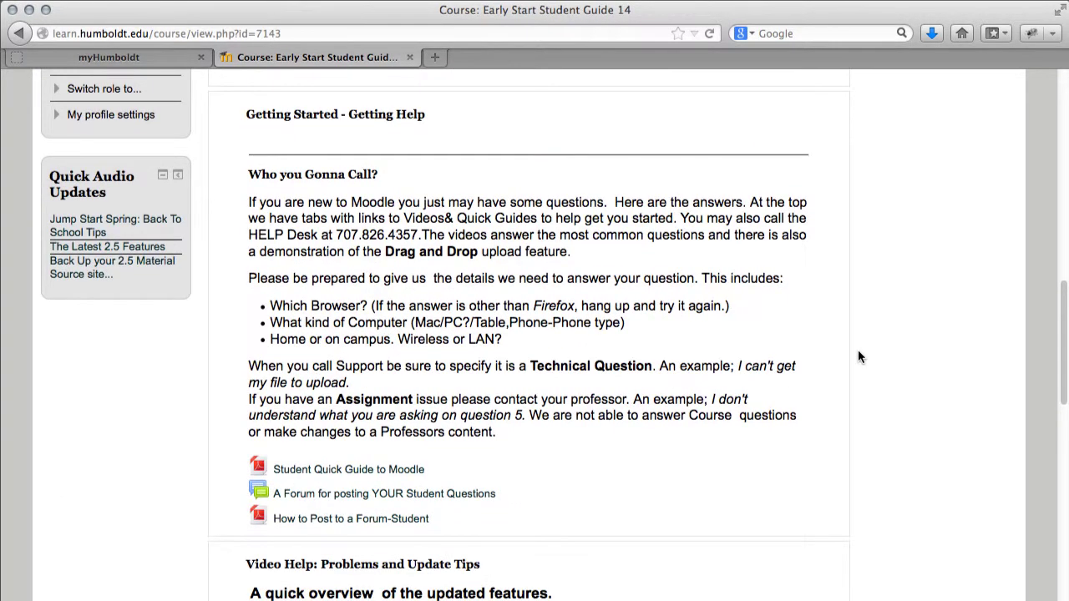
scroll(858, 357, "down", 5)
scroll(859, 357, "down", 8)
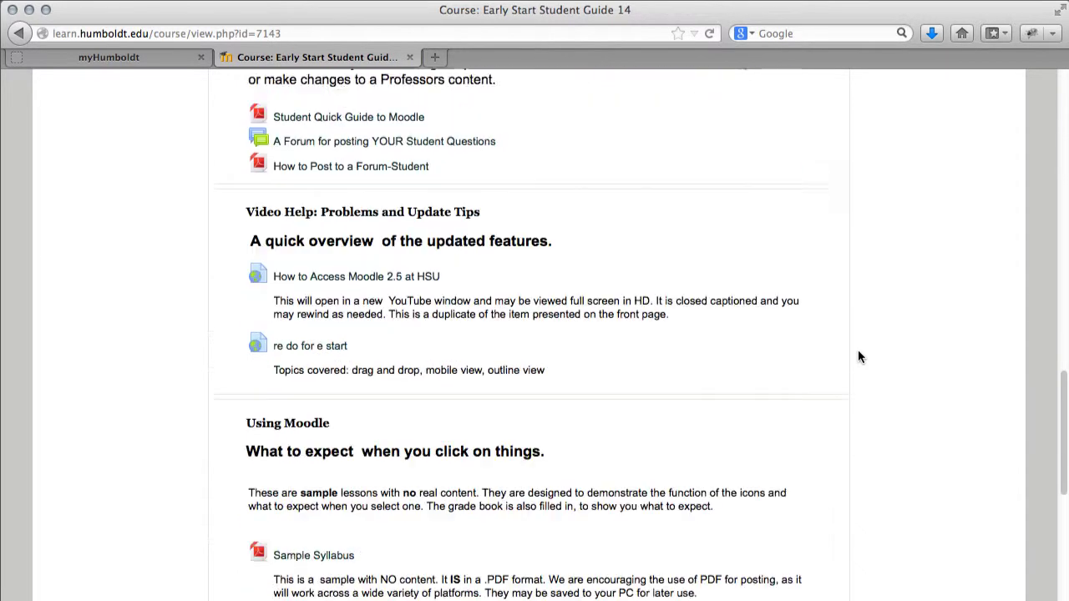
scroll(857, 357, "down", 5)
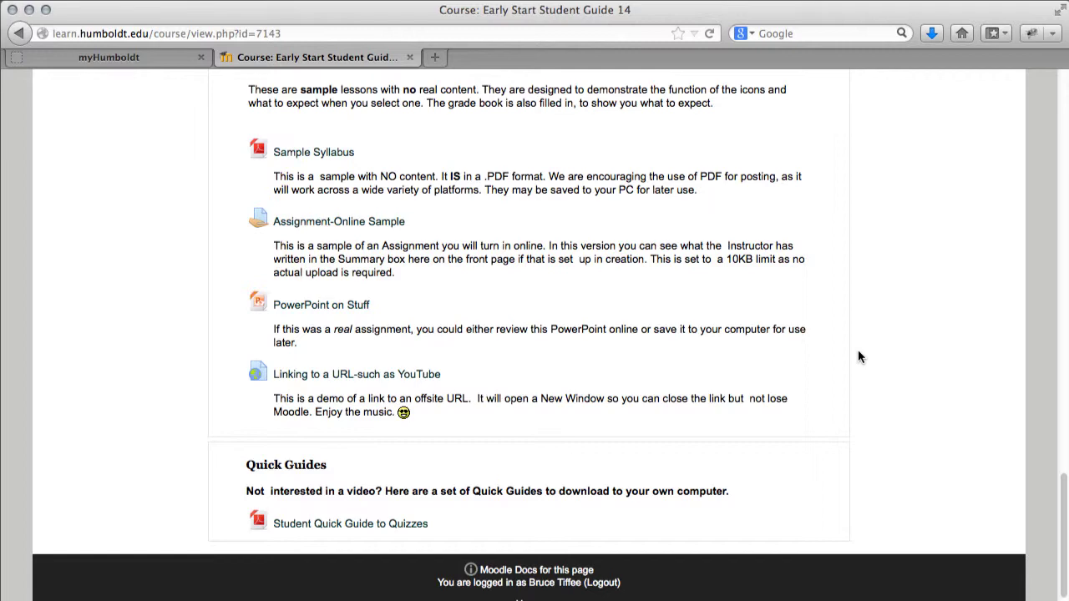
Return to the top of the course page and look through its sections again
key("Home")
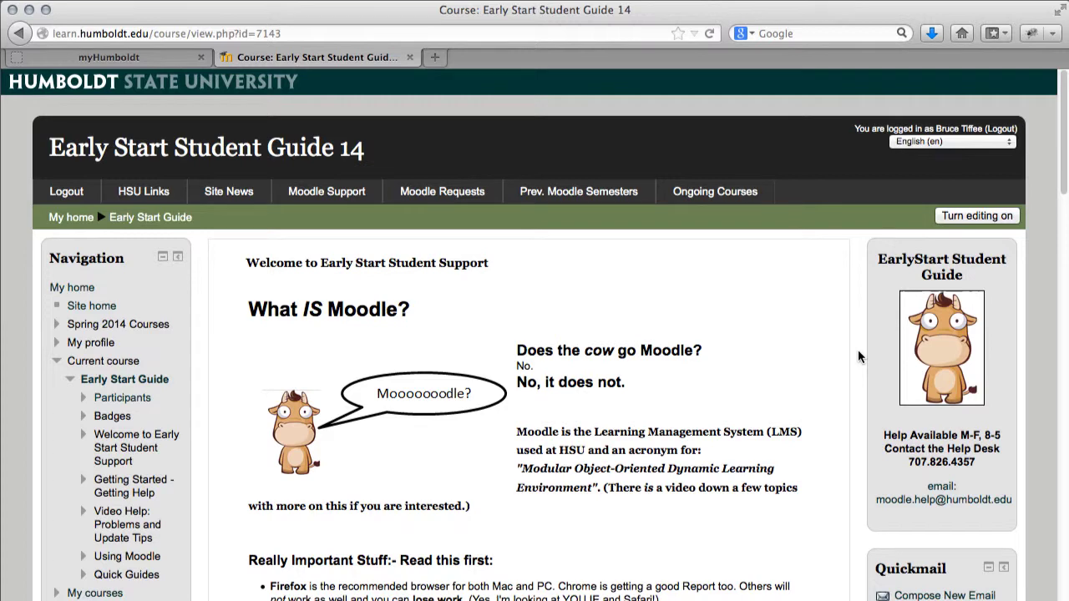
scroll(858, 357, "down", 4)
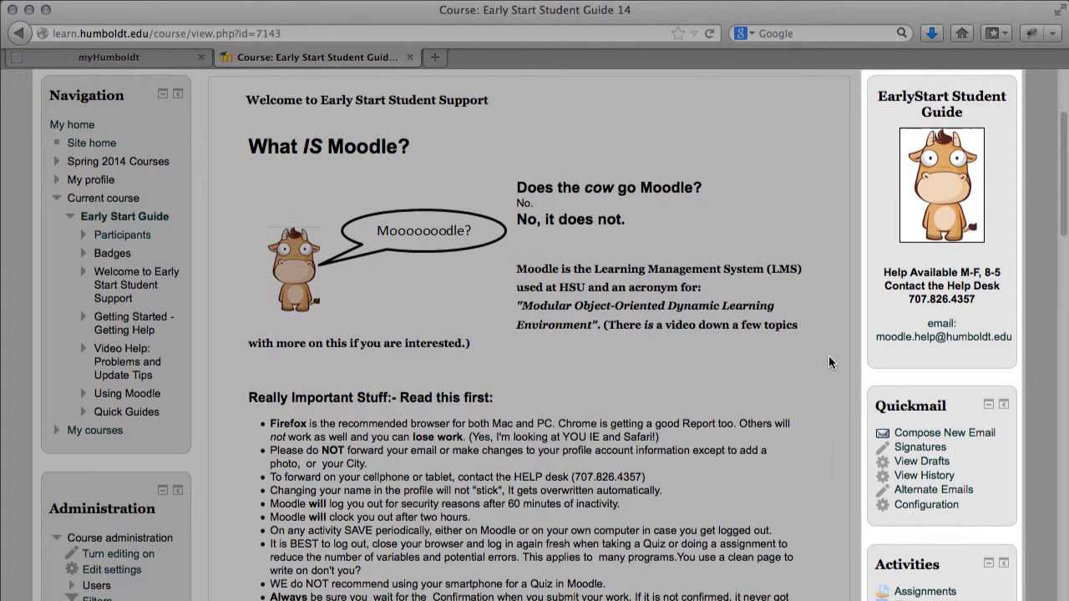
scroll(828, 355, "down", 1)
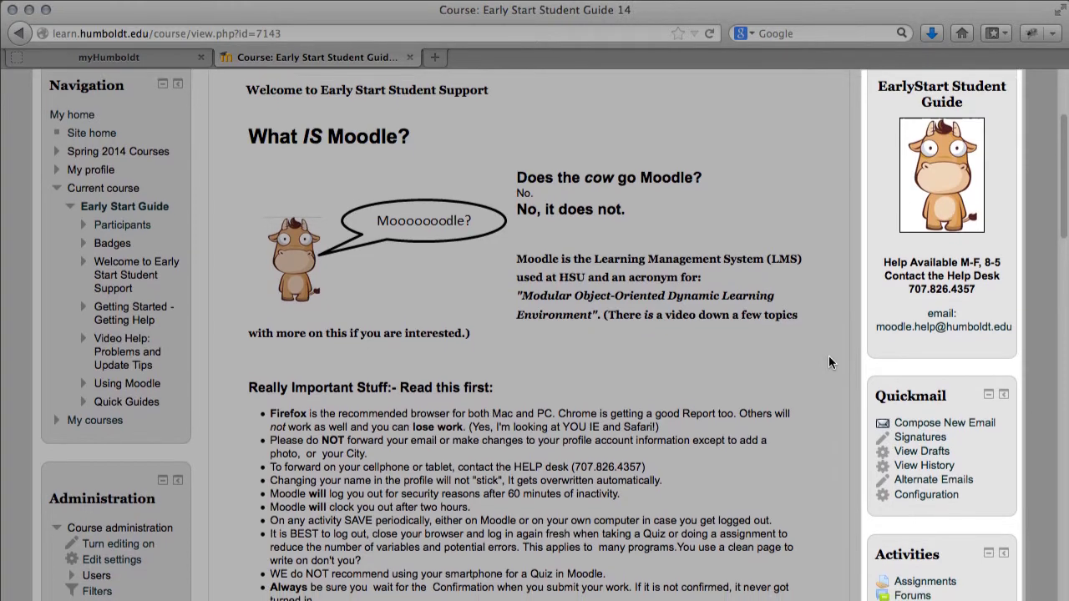
scroll(829, 356, "down", 1)
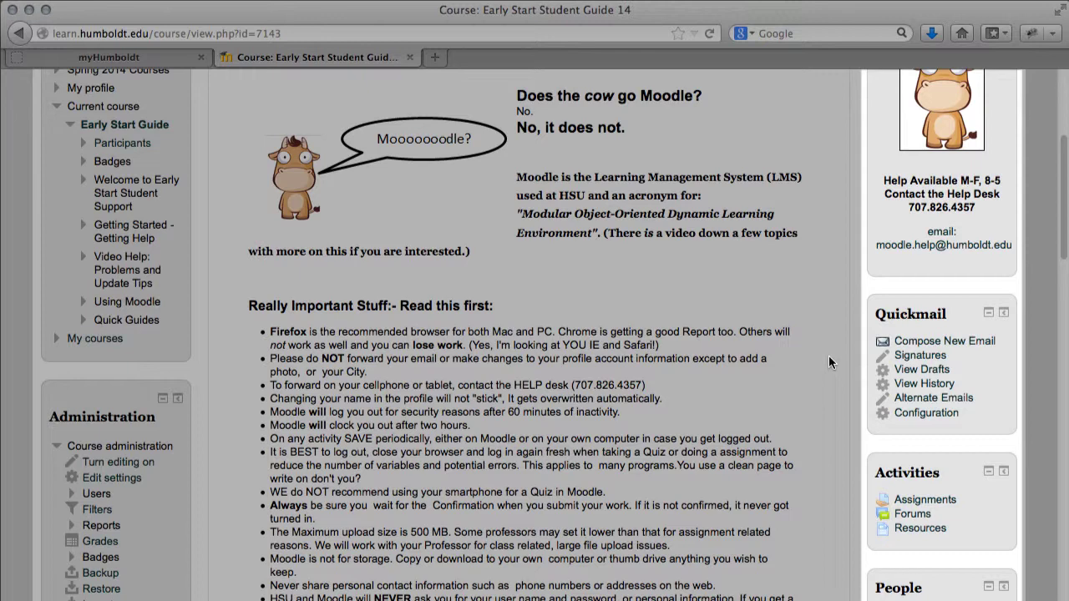
scroll(829, 363, "down", 4)
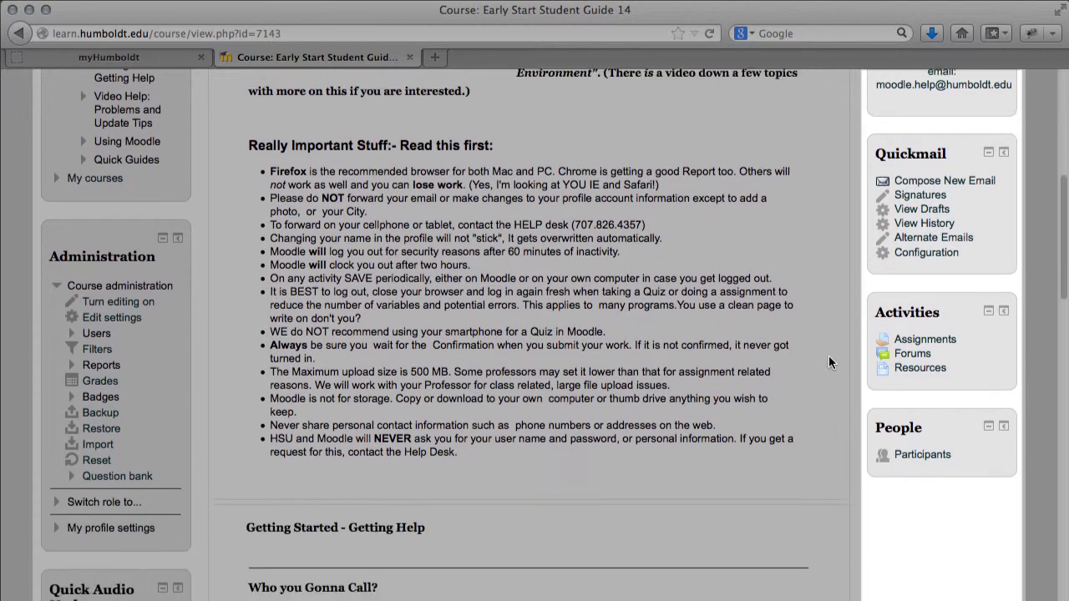
scroll(829, 363, "down", 1)
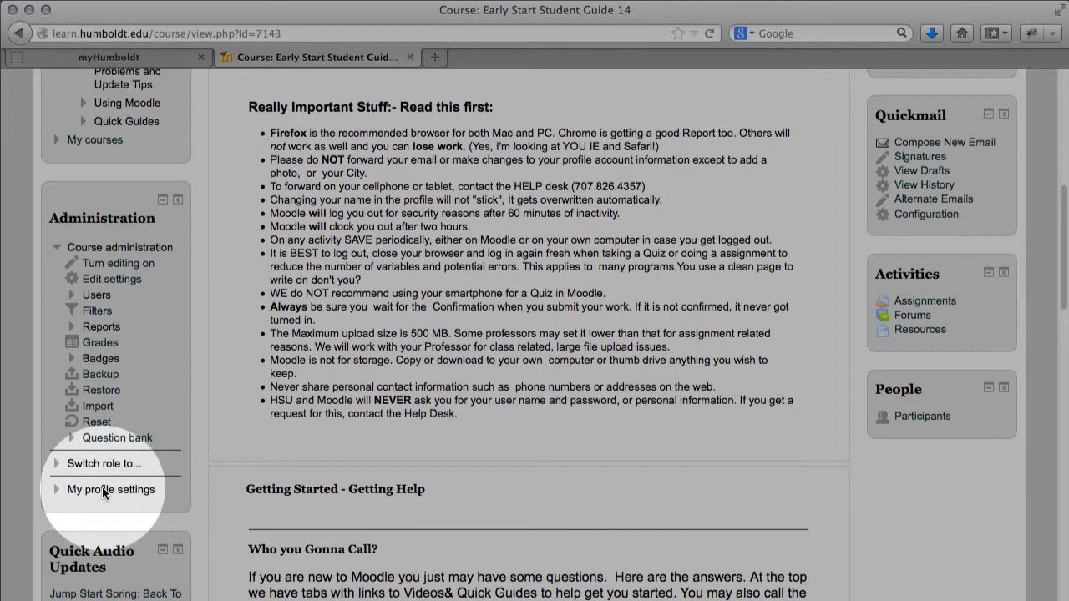
Open the Edit profile form under My profile settings and review it
left_click(104, 490)
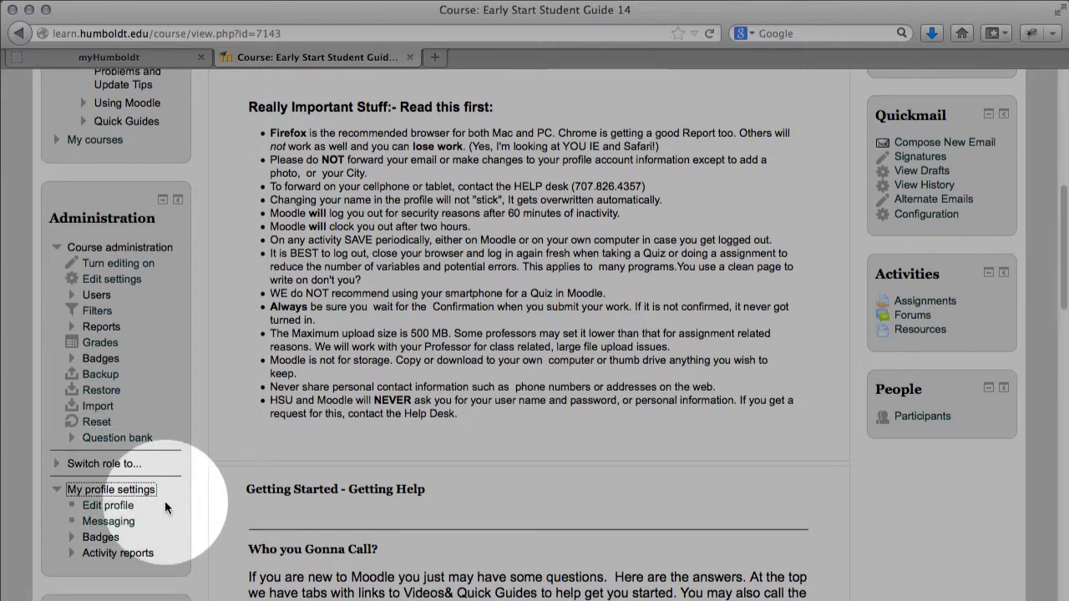
left_click(121, 507)
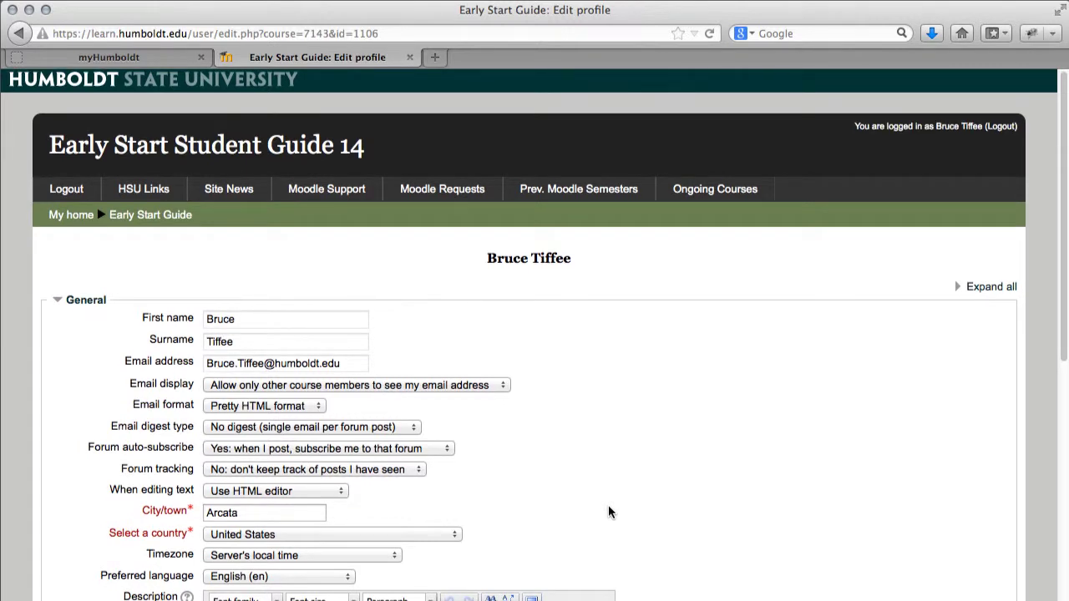
scroll(608, 512, "down", 4)
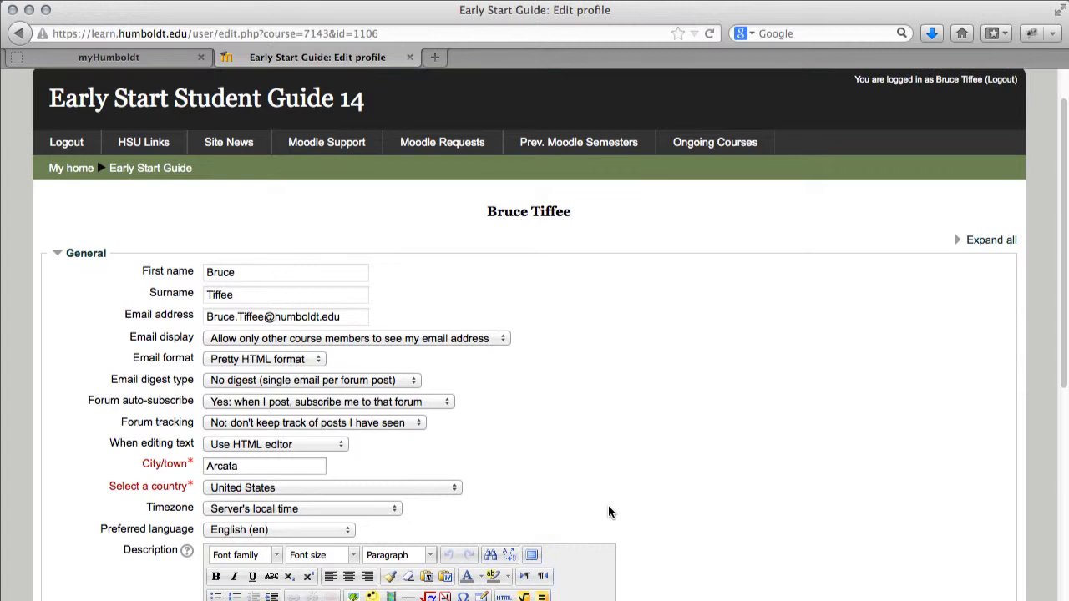
scroll(607, 506, "down", 1)
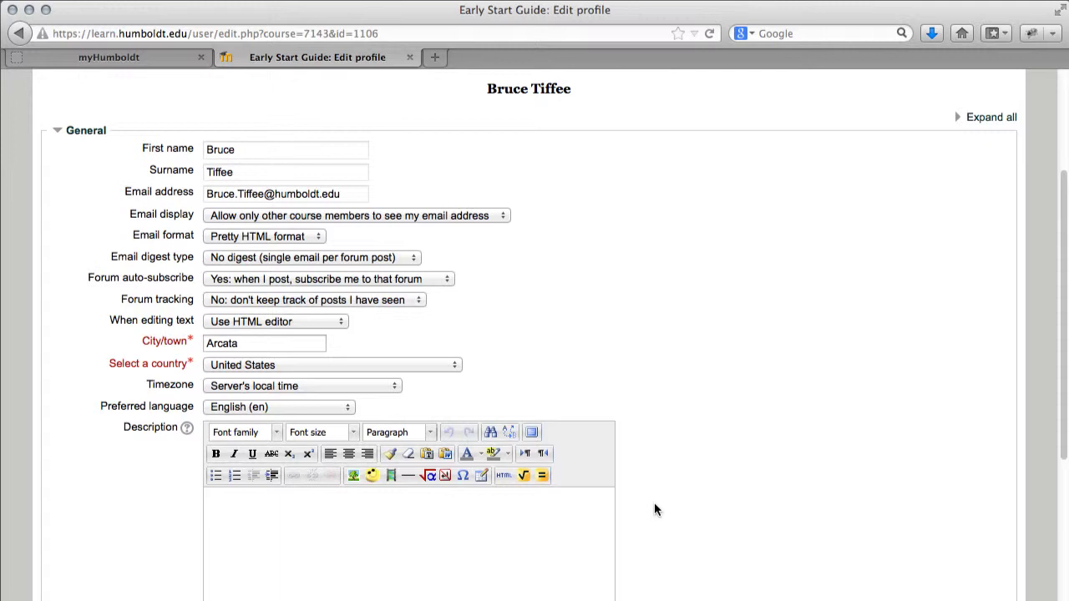
scroll(654, 510, "down", 5)
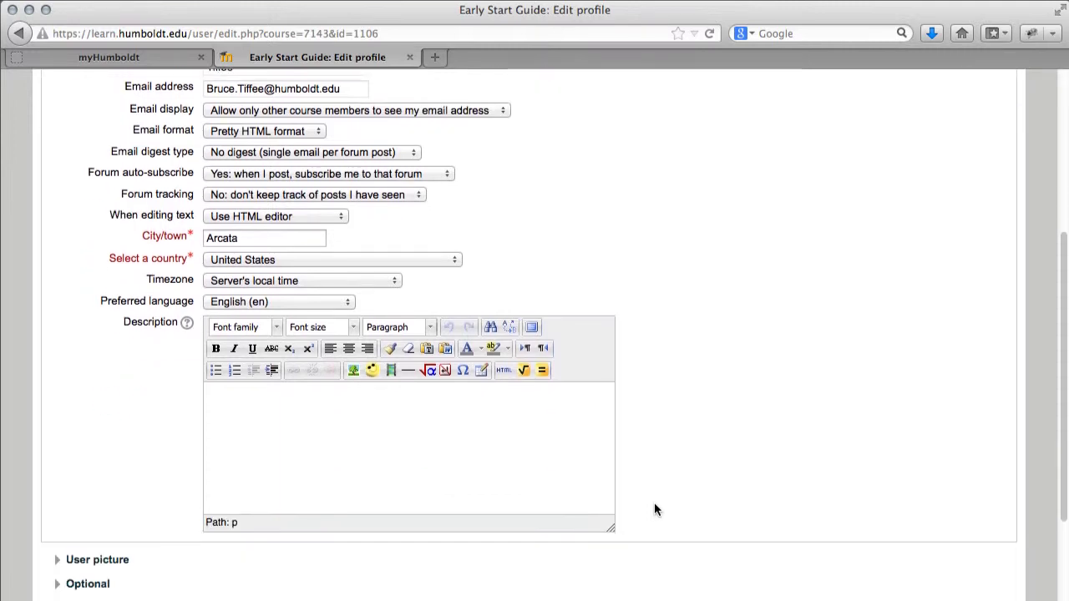
Expand the User picture settings and save the profile with Update profile
left_click(121, 475)
scroll(117, 485, "down", 4)
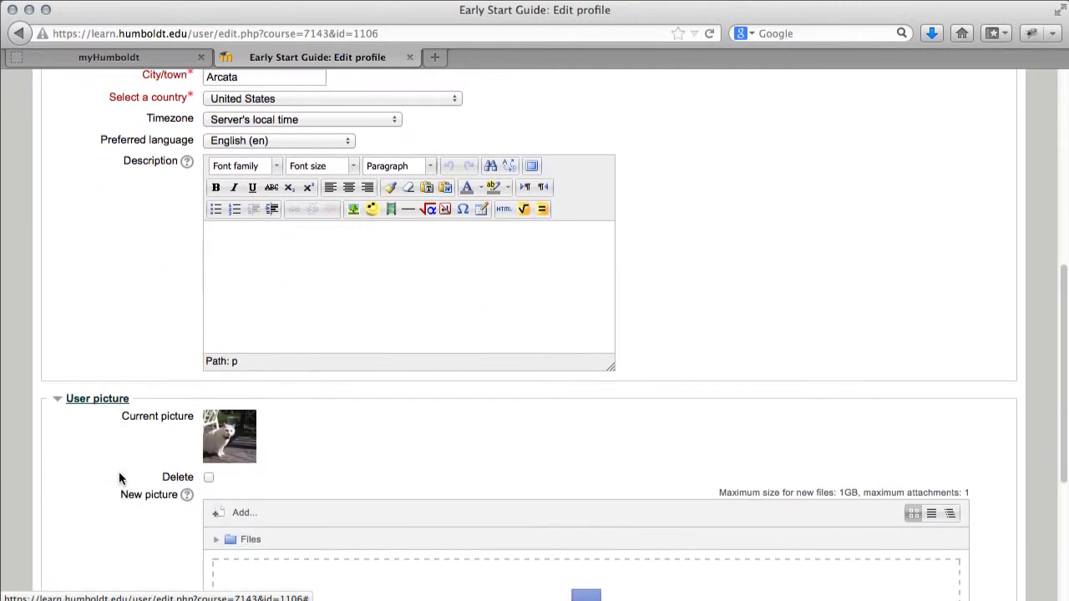
scroll(105, 486, "down", 3)
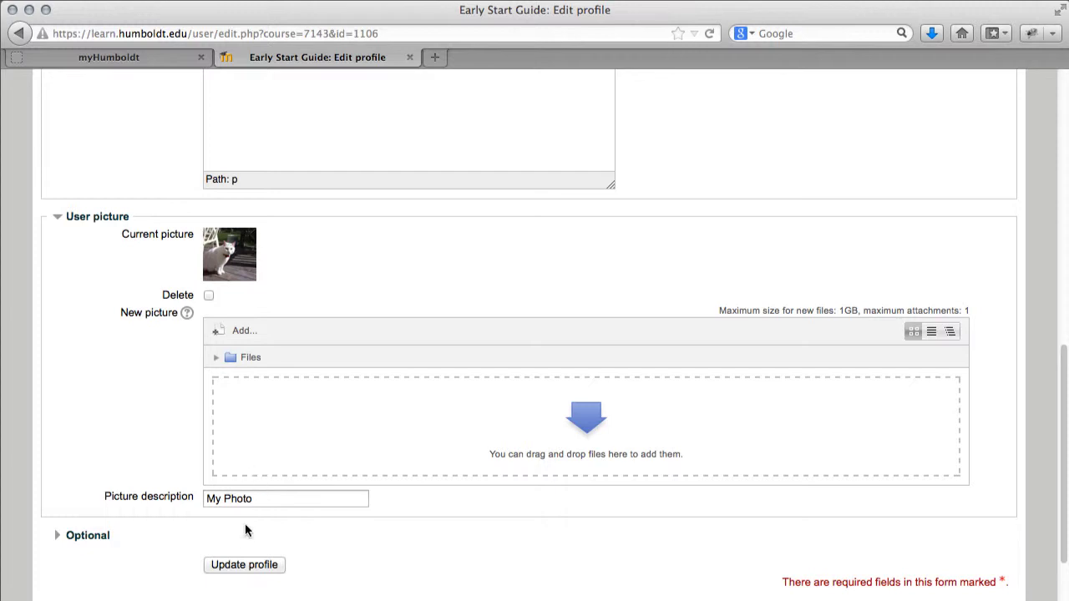
left_click(251, 565)
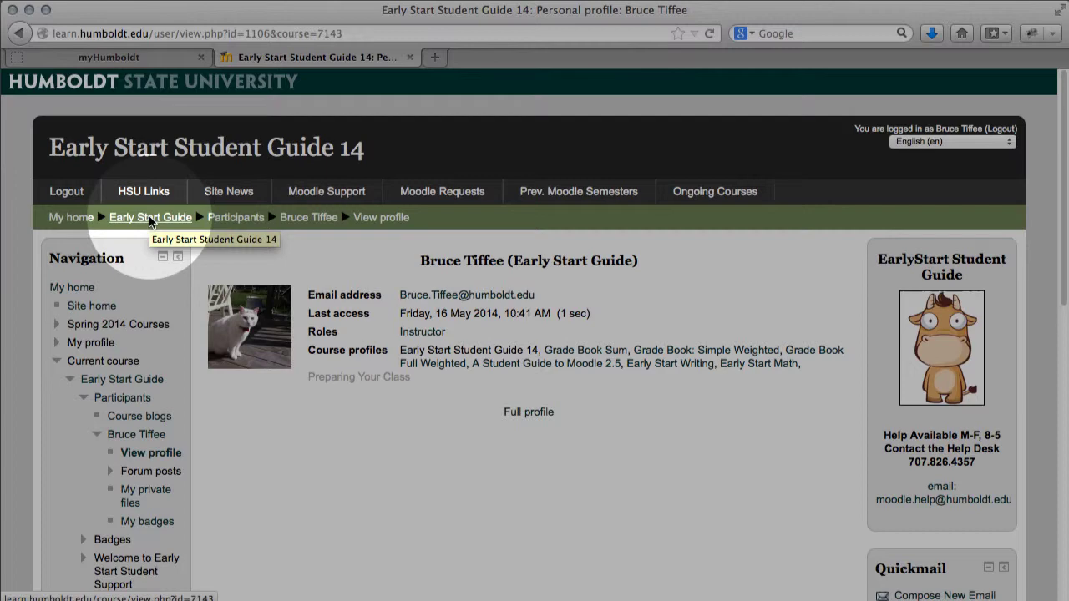
Return to Early Start Student Guide 14 via the breadcrumb and review its Getting Help section
left_click(150, 219)
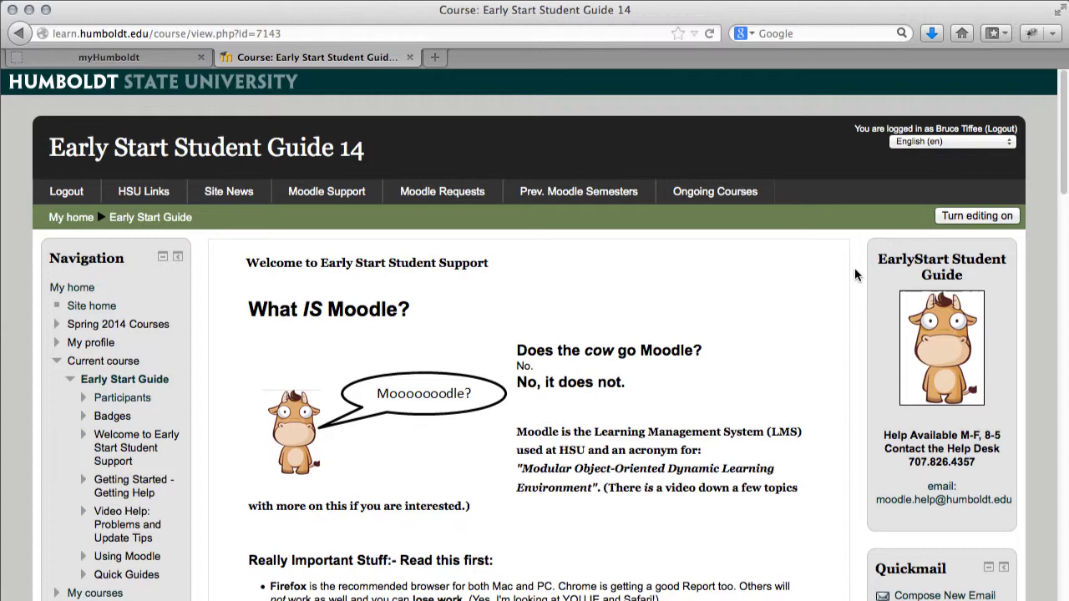
scroll(854, 274, "down", 15)
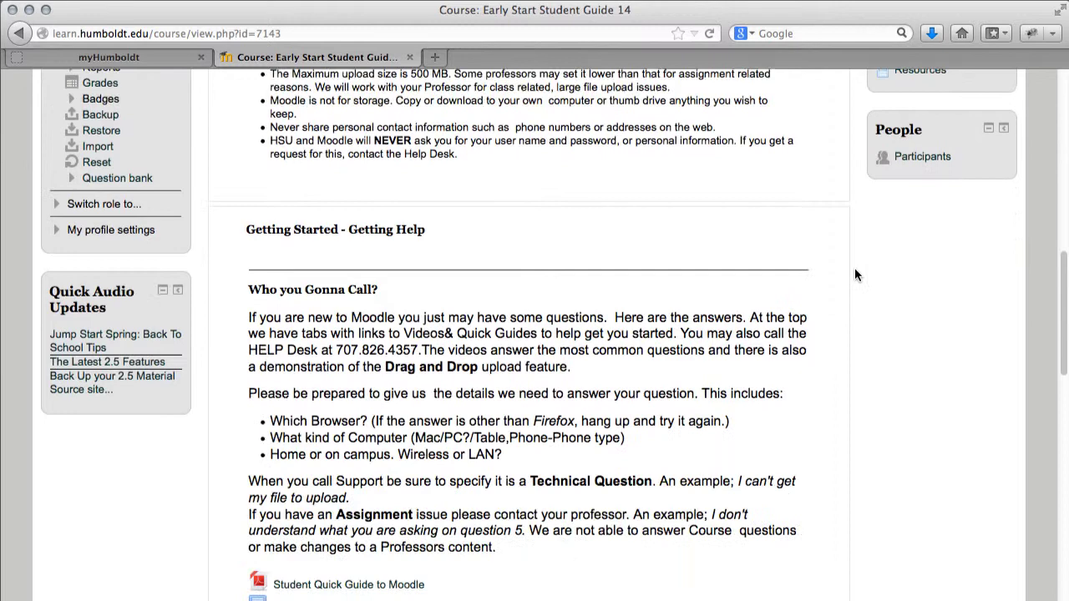
scroll(855, 275, "down", 5)
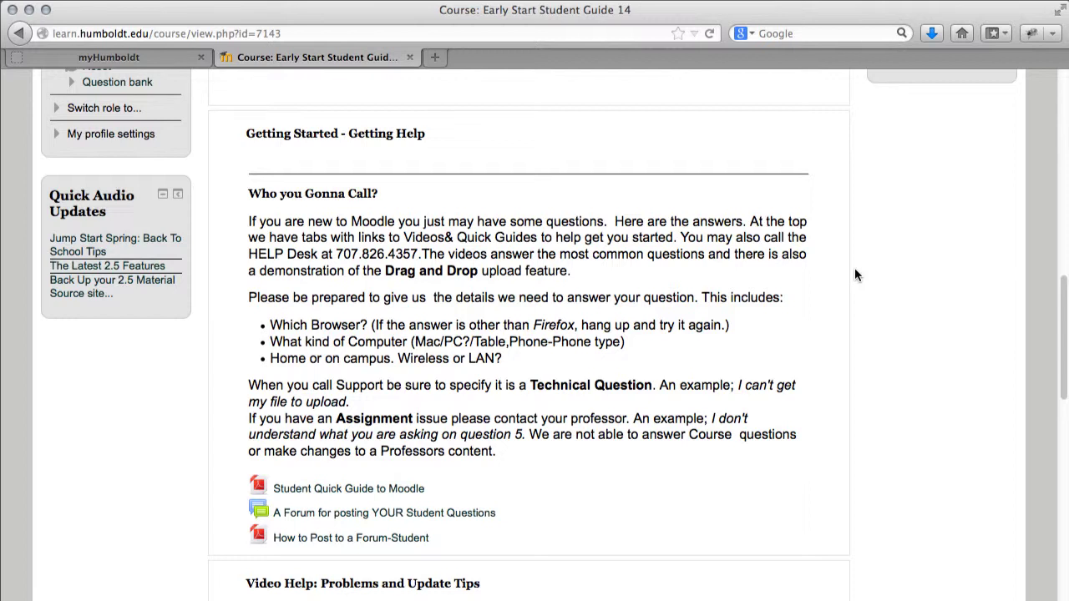
scroll(854, 275, "up", 15)
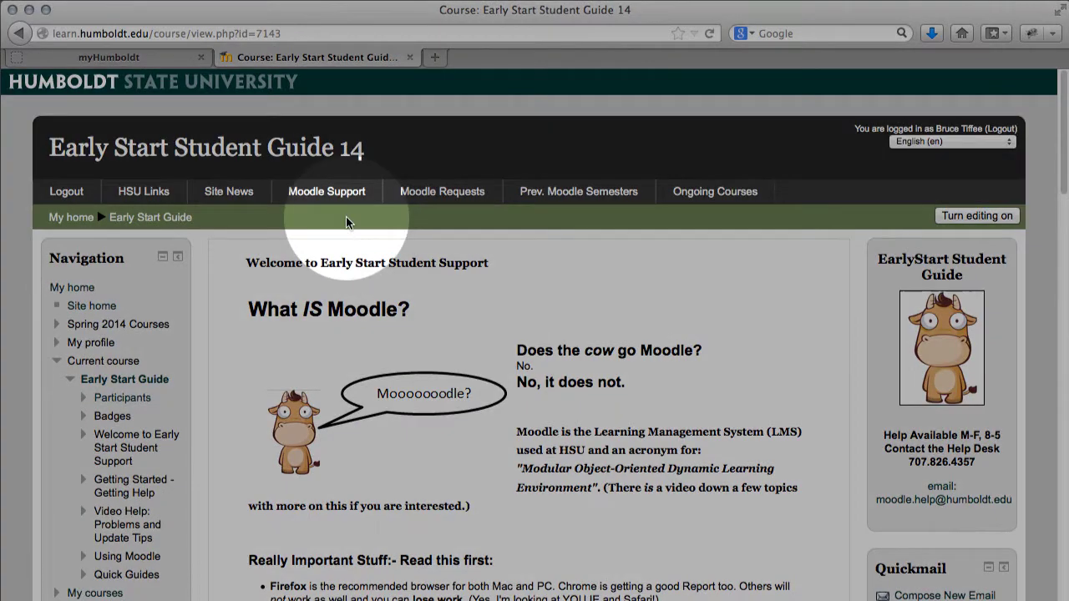
mouse_move(351, 200)
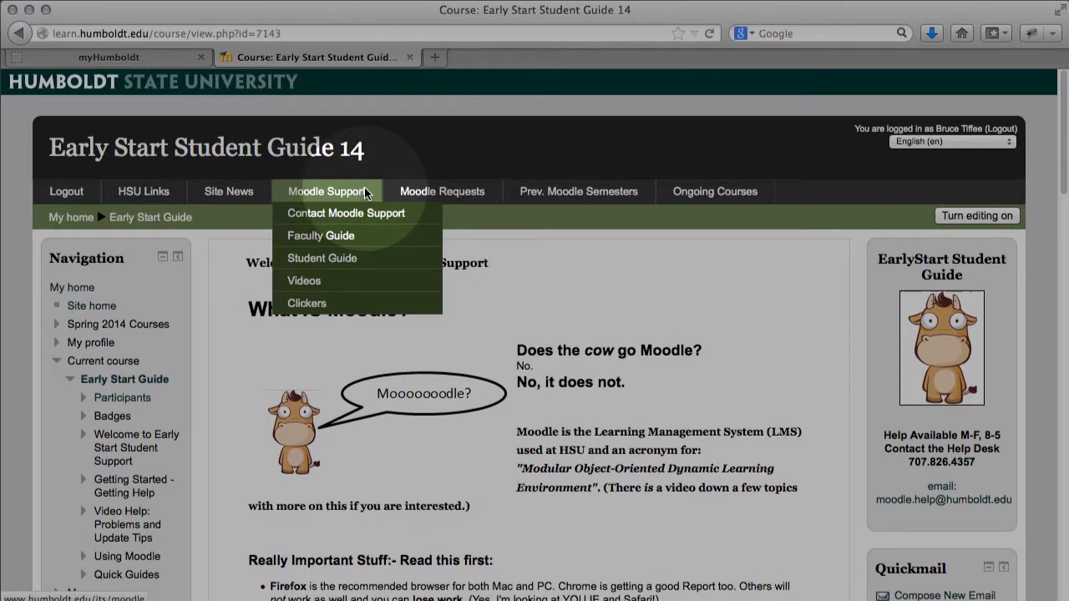
left_click(379, 261)
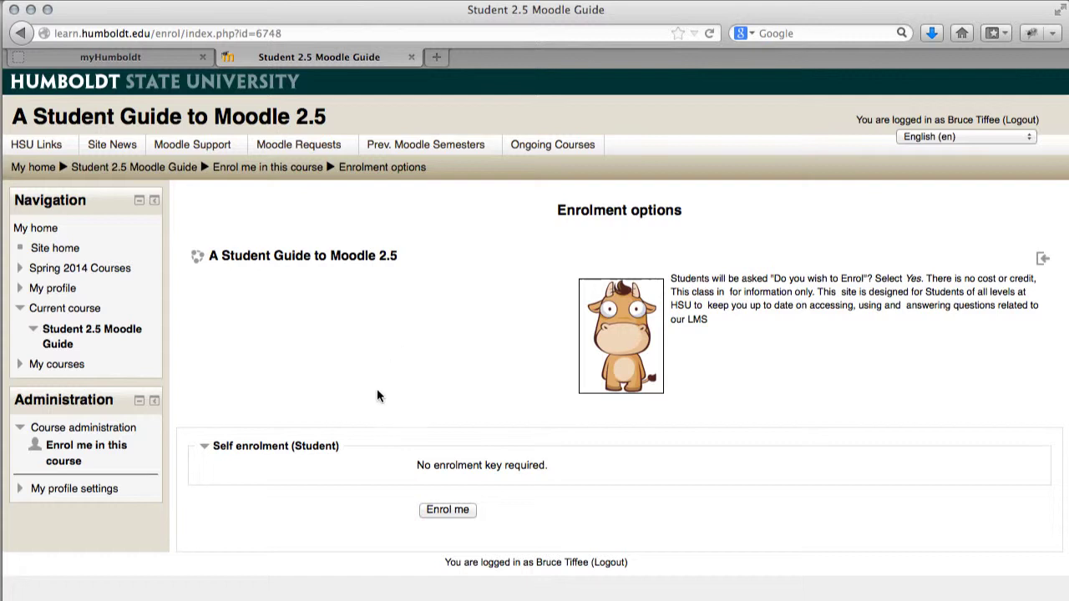
left_click(448, 511)
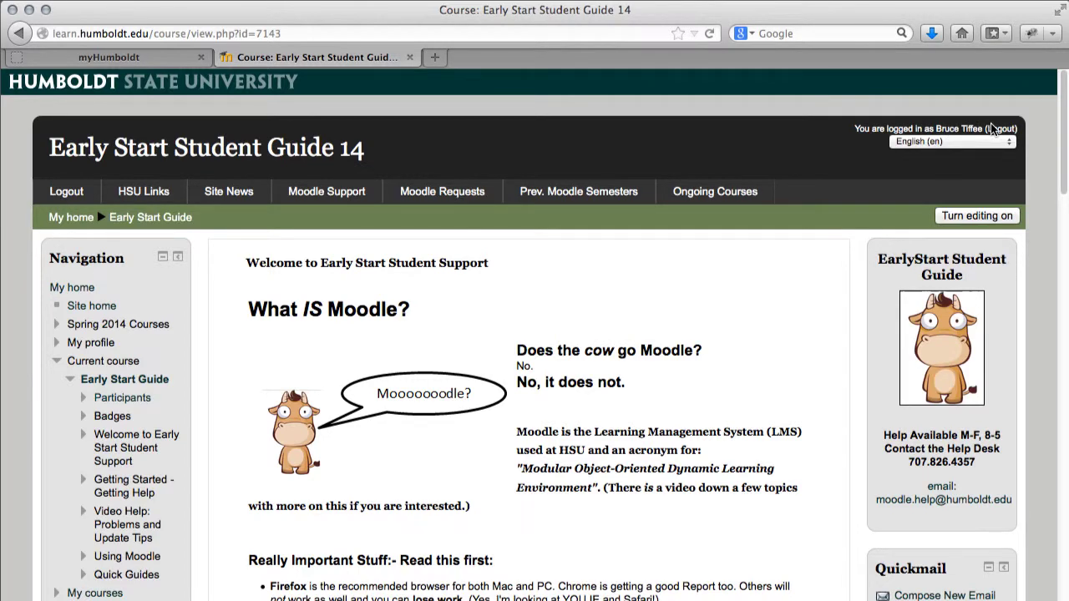
Log out of Moodle using the (Logout) link in the page header
left_click(996, 129)
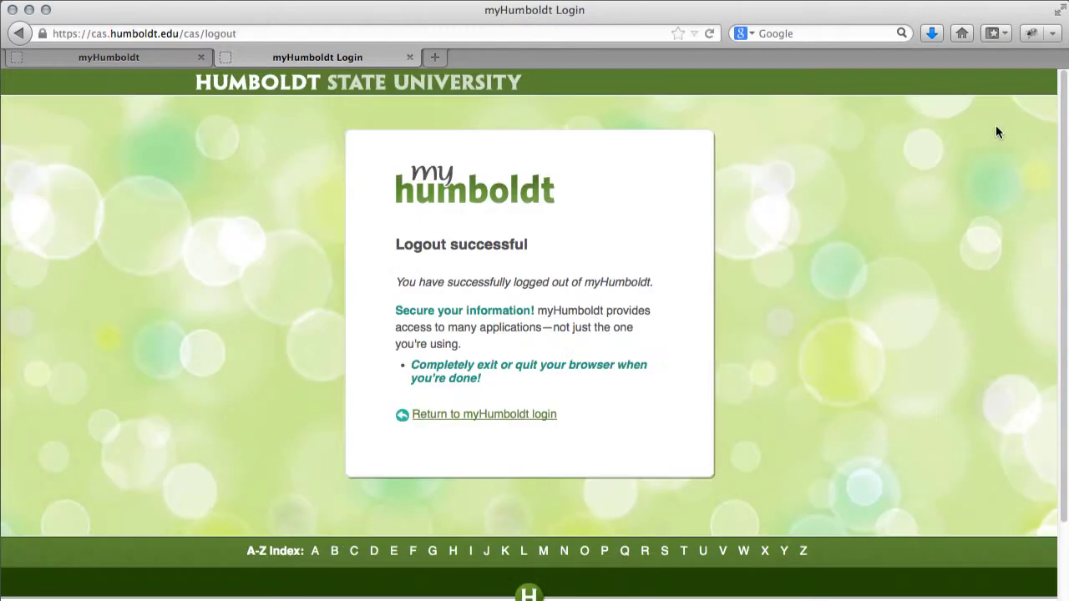